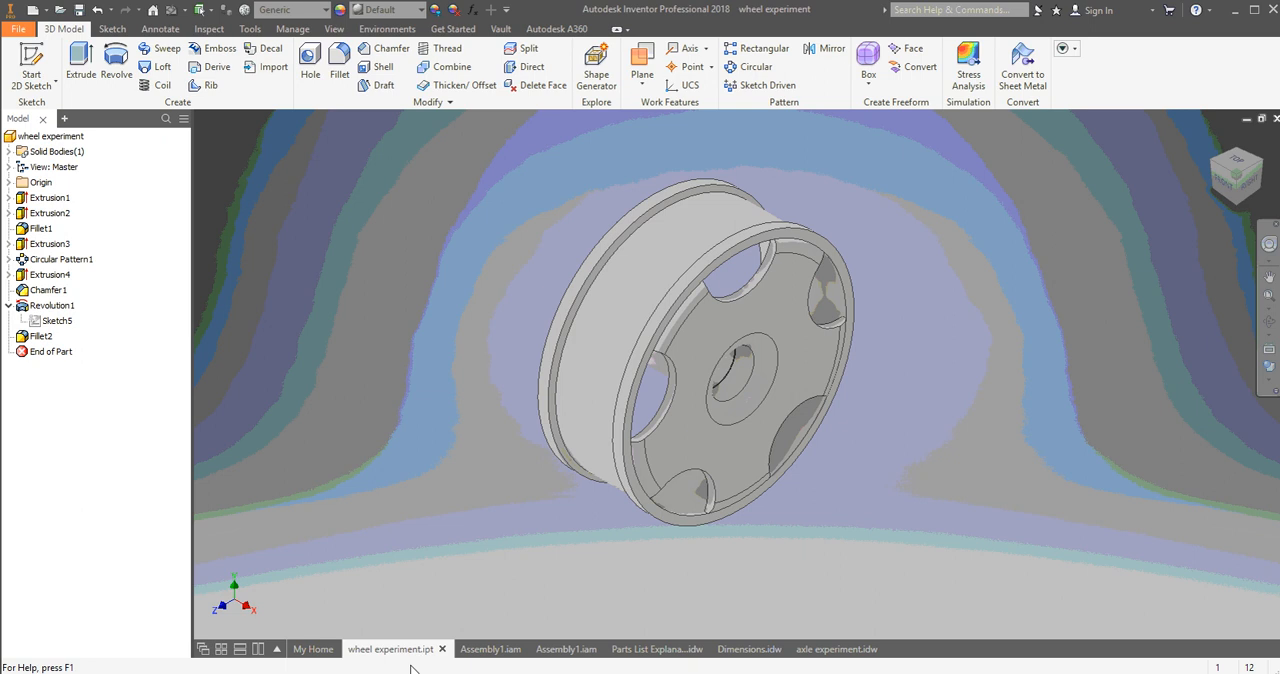
Review the available part, assembly, drawing and presentation templates for a new file, and dismiss them without creating anything.
mouse_move(495, 649)
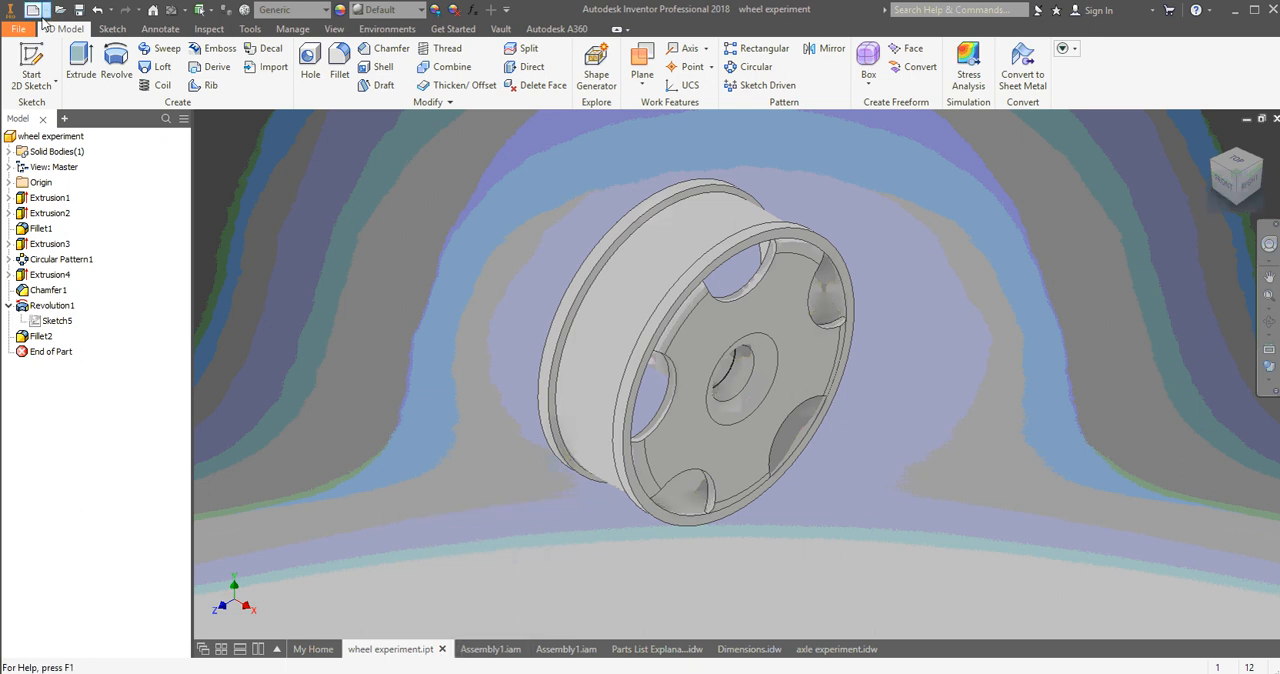
click(18, 29)
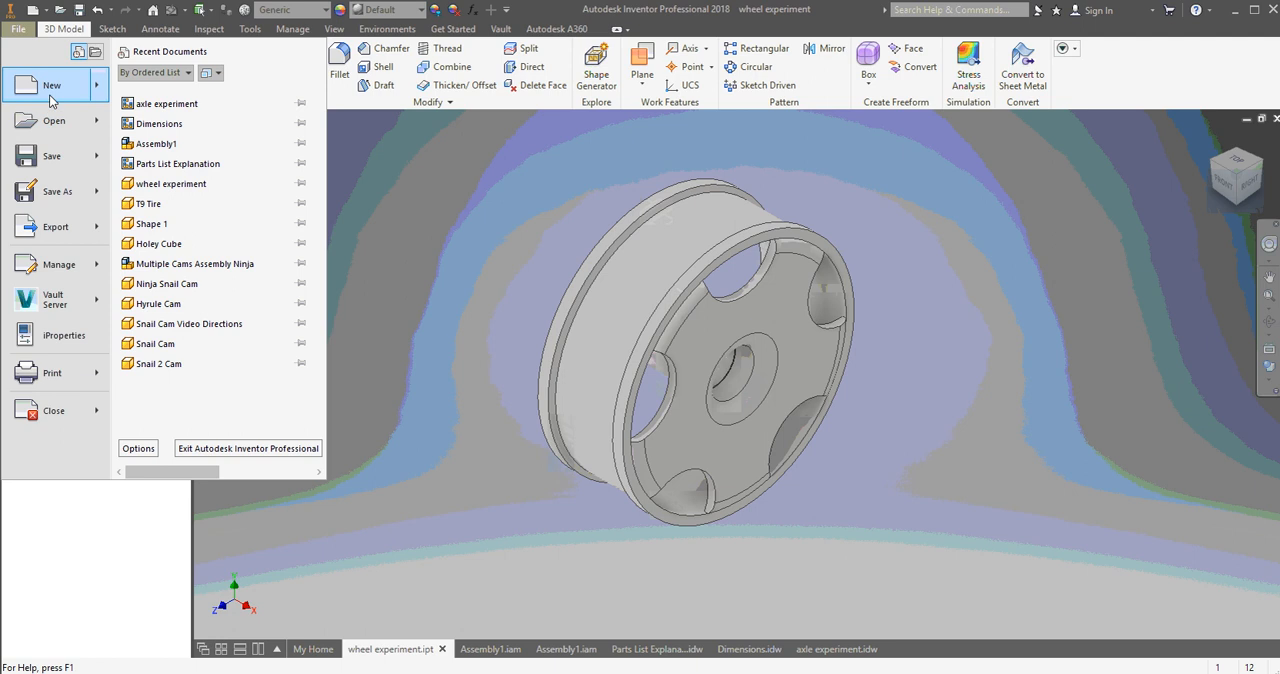
click(49, 94)
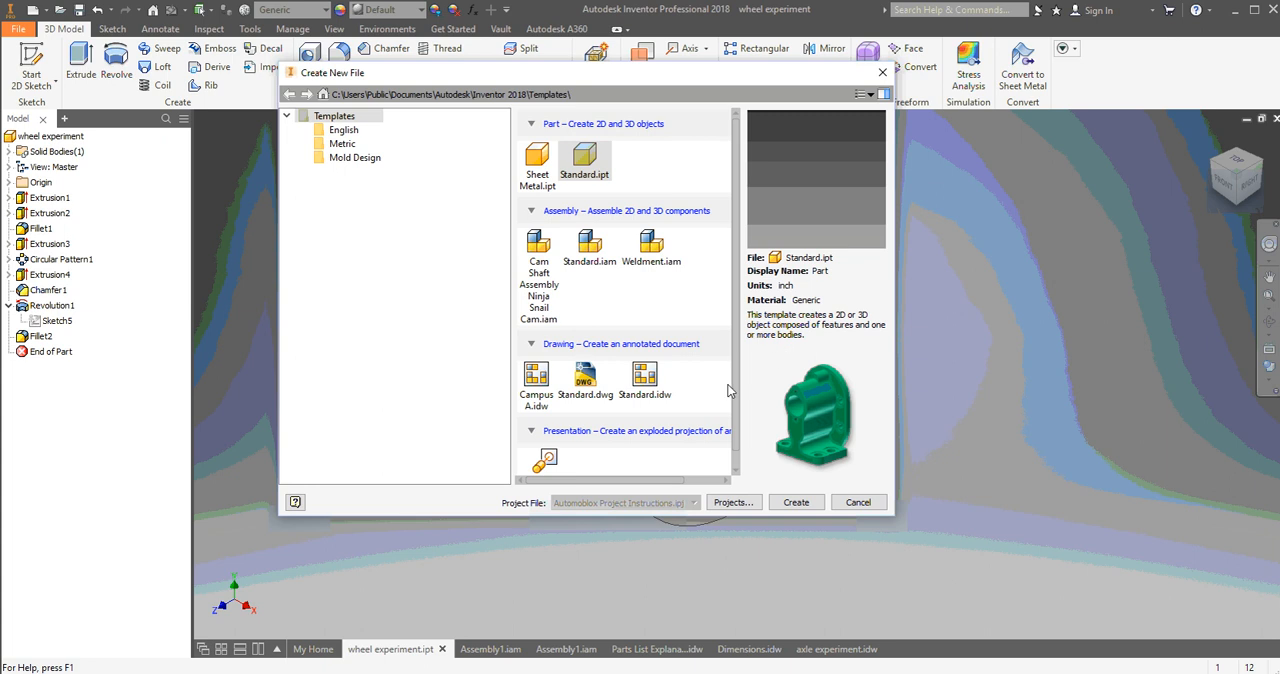
scroll(729, 391, down, 1)
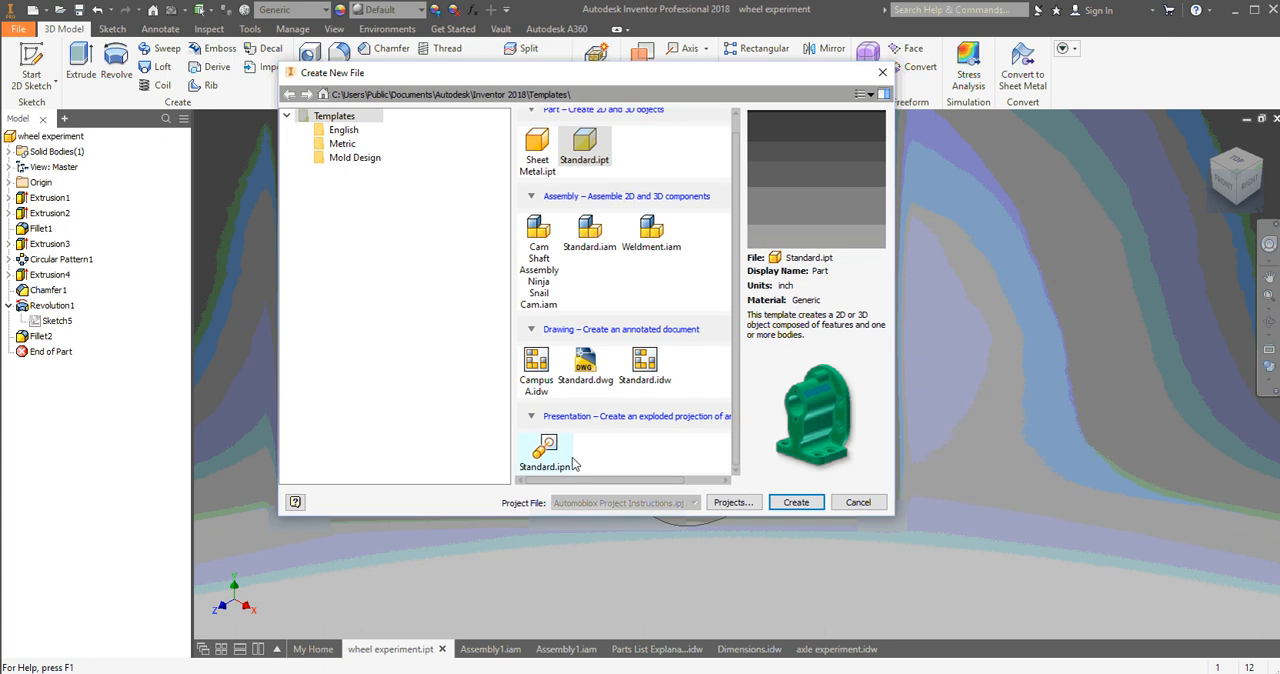
scroll(598, 380, up, 1)
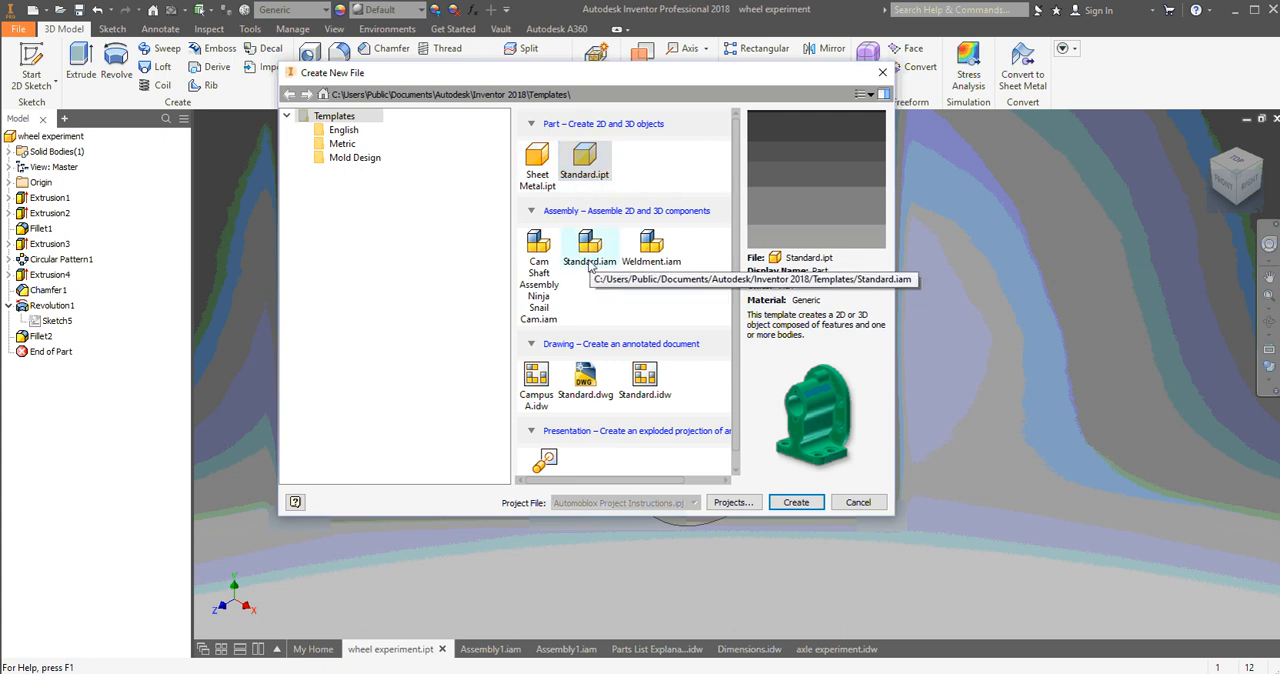
click(858, 502)
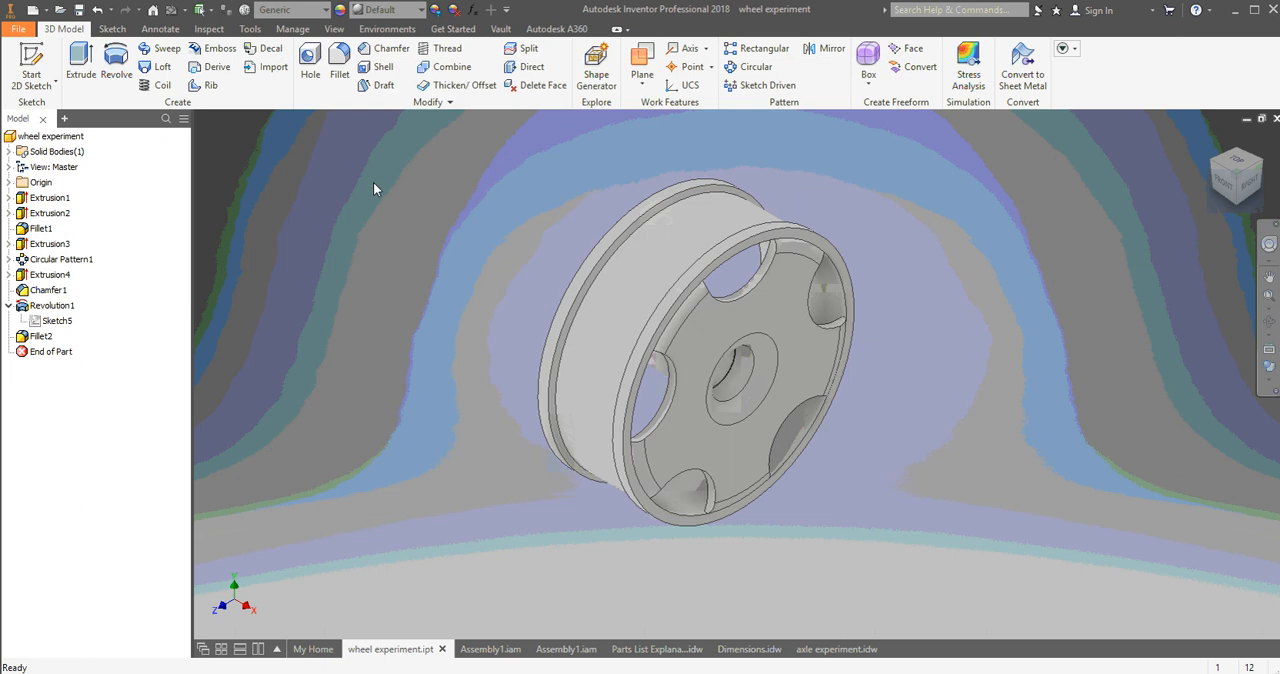
Browse the Automoblox Project Directions files available to open, preview the Dimensions drawing, and leave without opening a file.
click(18, 29)
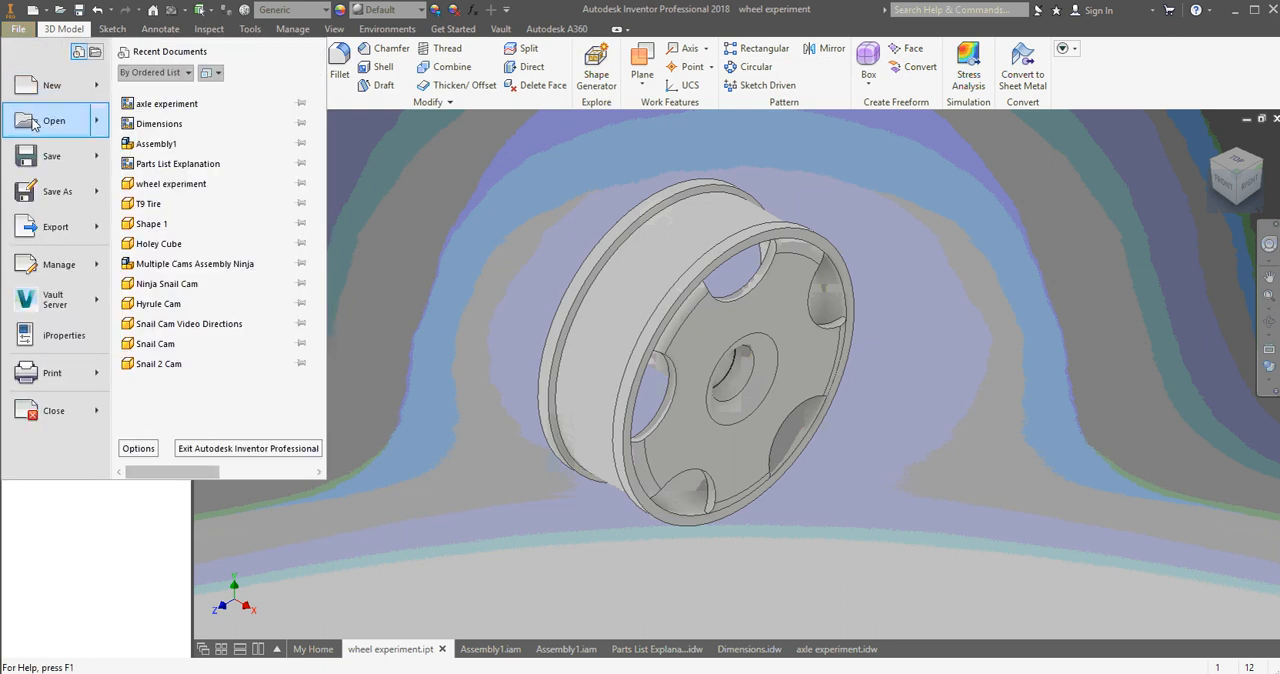
click(35, 121)
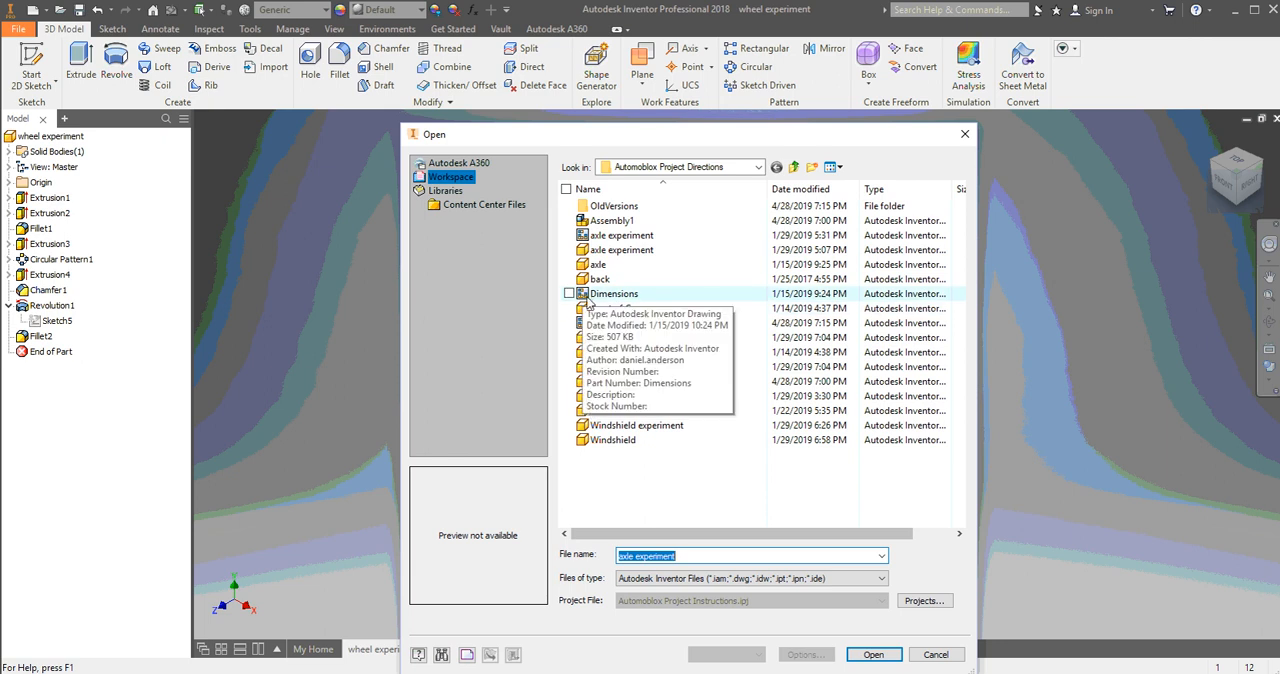
click(615, 296)
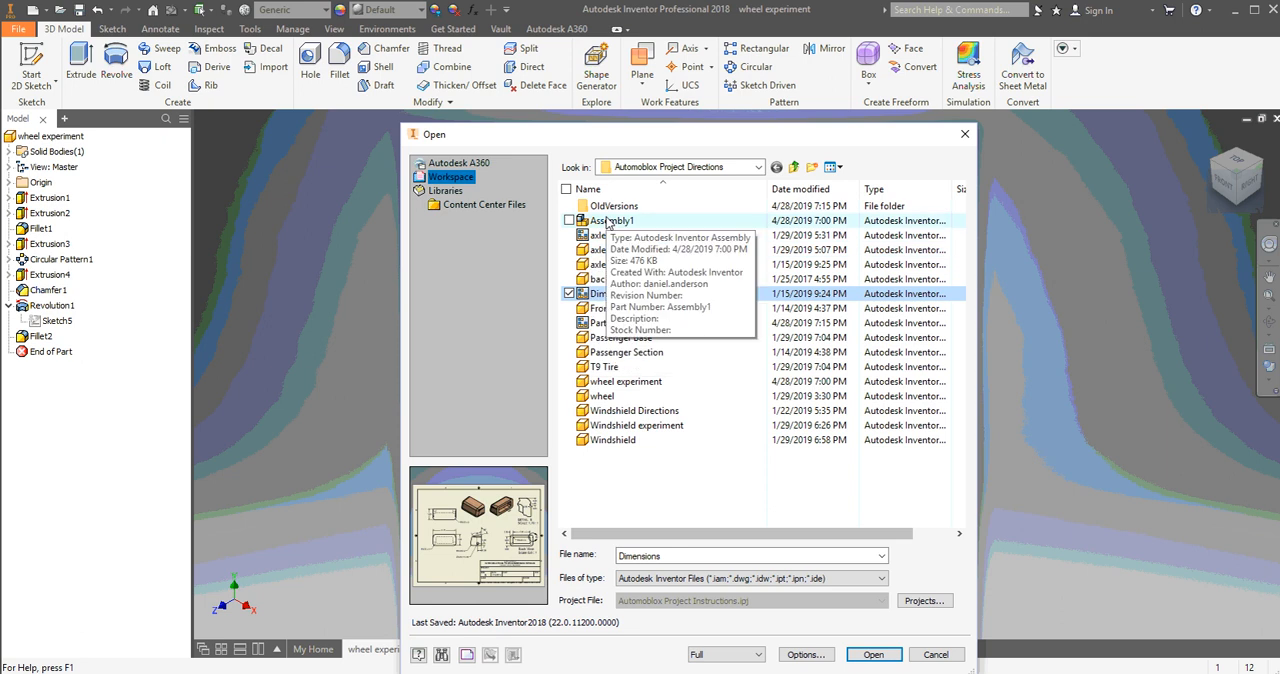
click(965, 133)
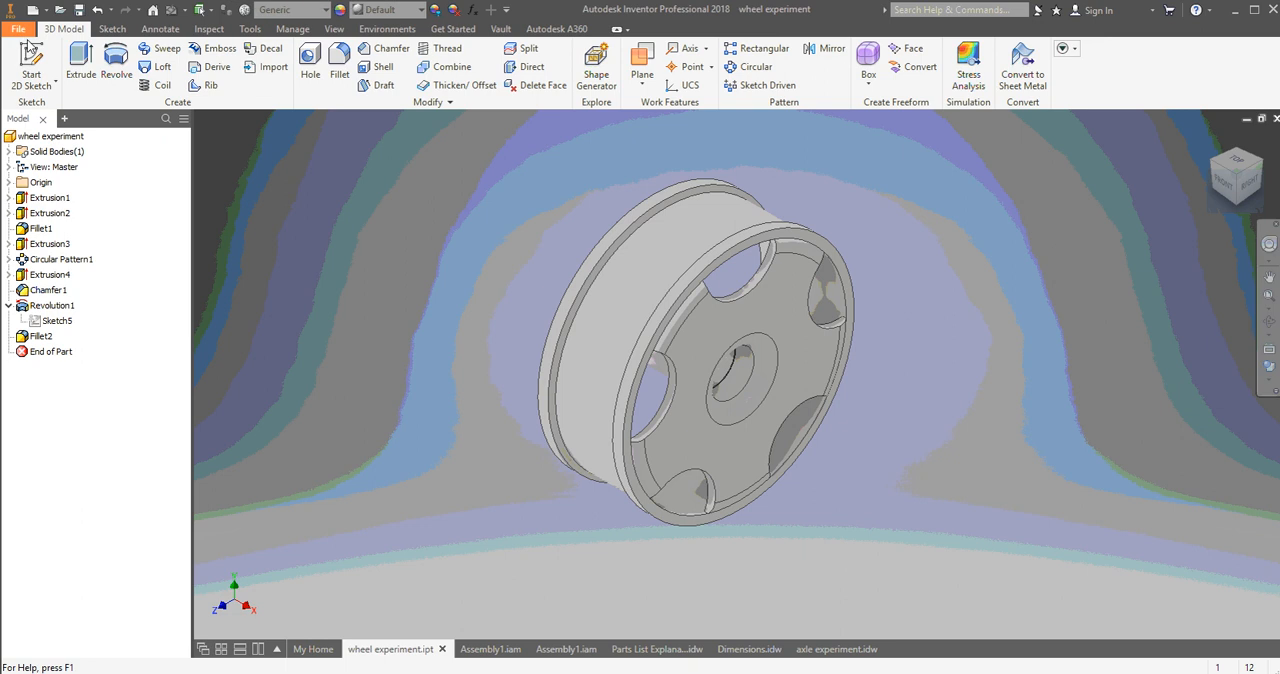
Check the drawing templates offered for a new file, including Campus A.idw, and cancel the creation.
click(18, 29)
click(50, 86)
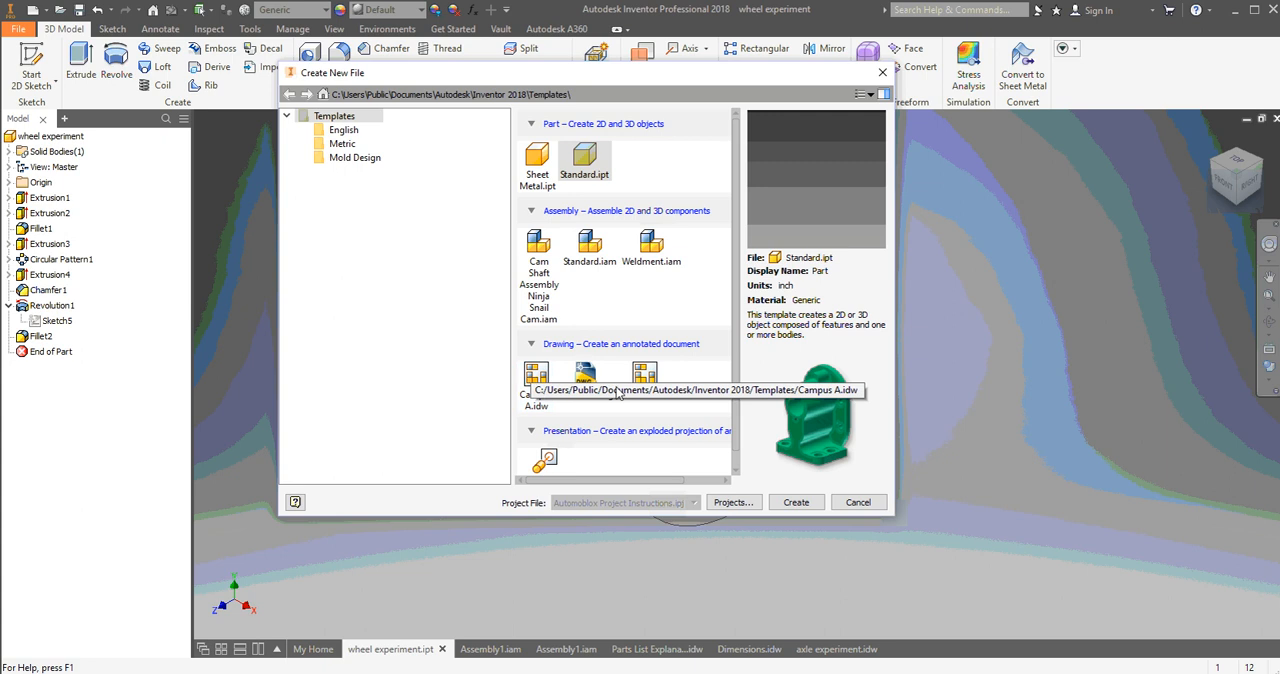
click(848, 510)
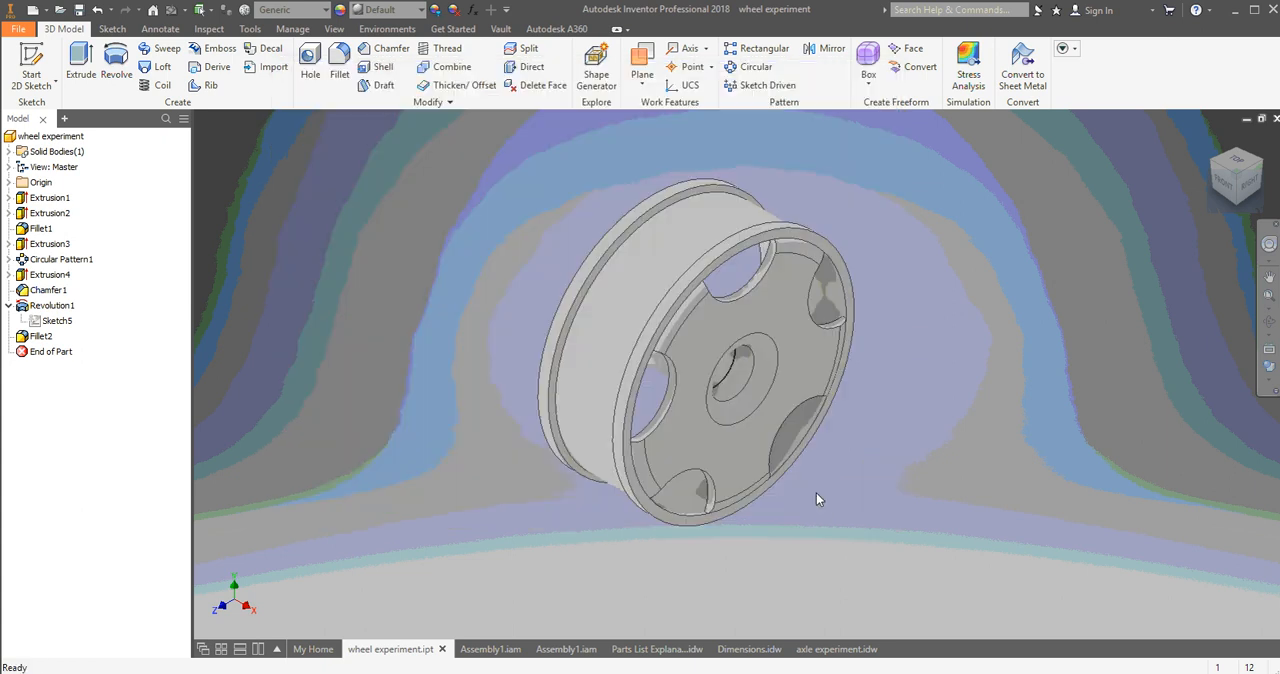
Switch to the Parts List Explanation drawing and examine its title block, parts list and car view.
click(639, 654)
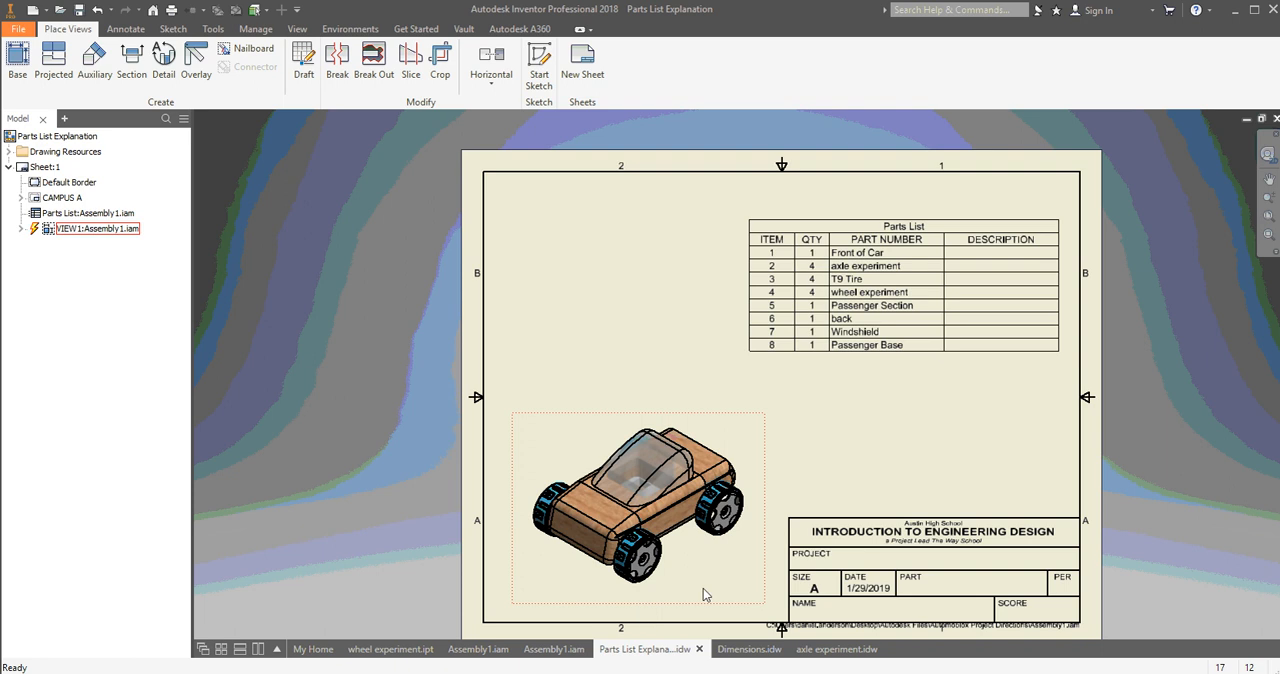
scroll(912, 527, up, 5)
scroll(912, 527, down, 3)
scroll(900, 527, down, 5)
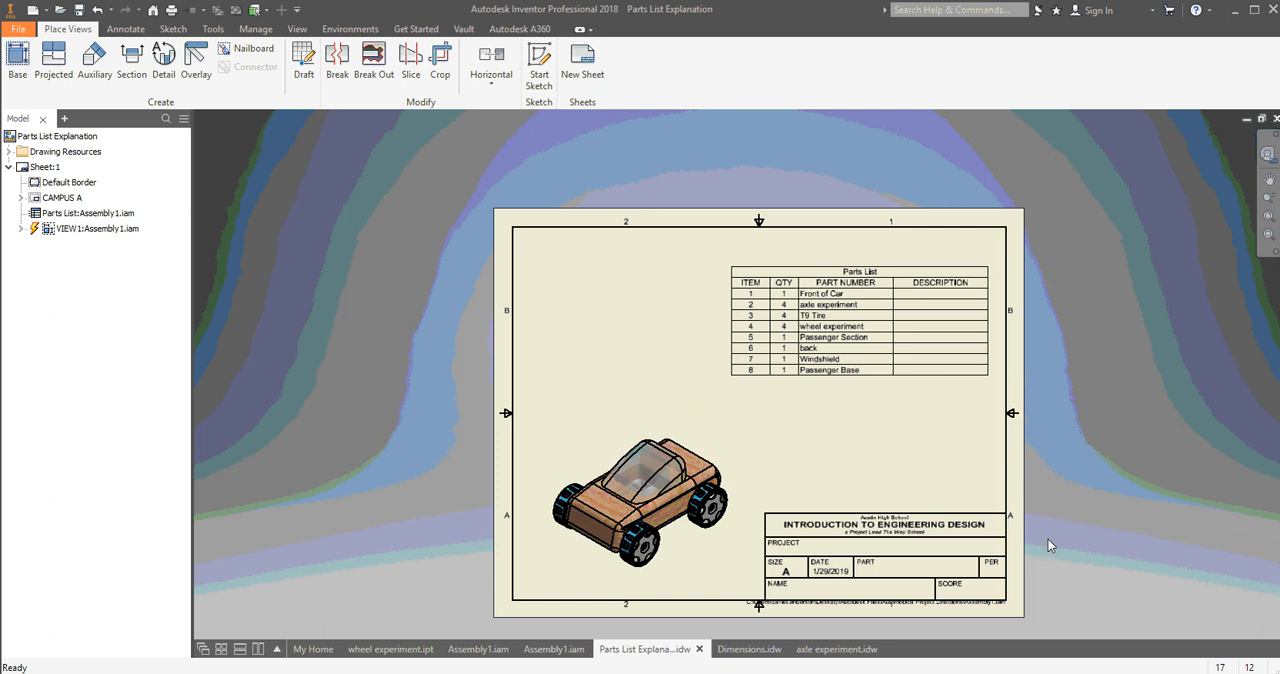
scroll(920, 560, up, 5)
scroll(907, 540, down, 4)
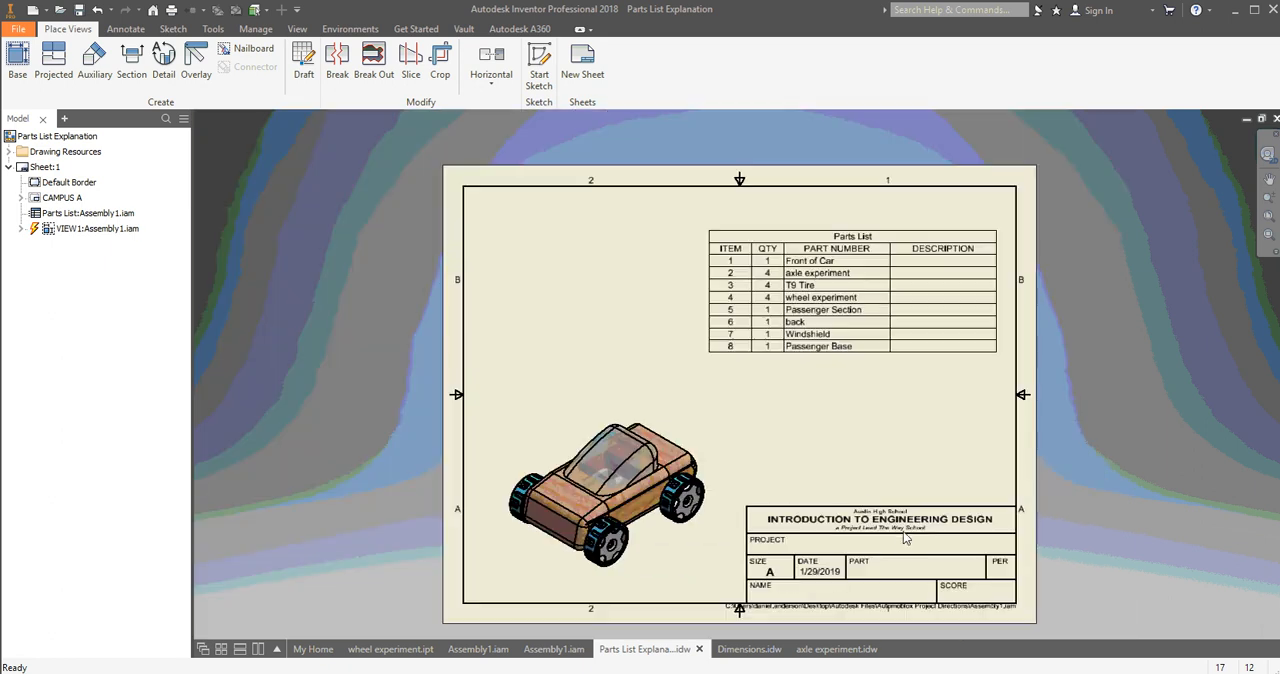
scroll(843, 463, up, 4)
scroll(822, 412, down, 3)
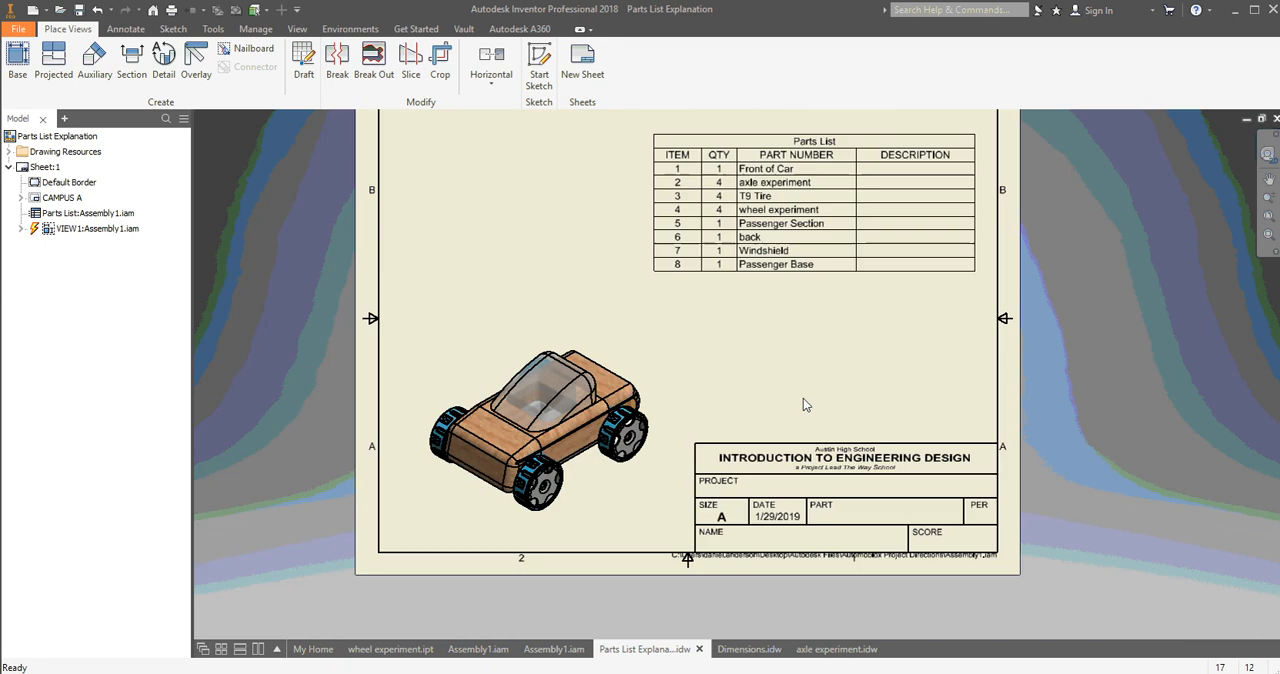
middle_drag(690, 364, 675, 443)
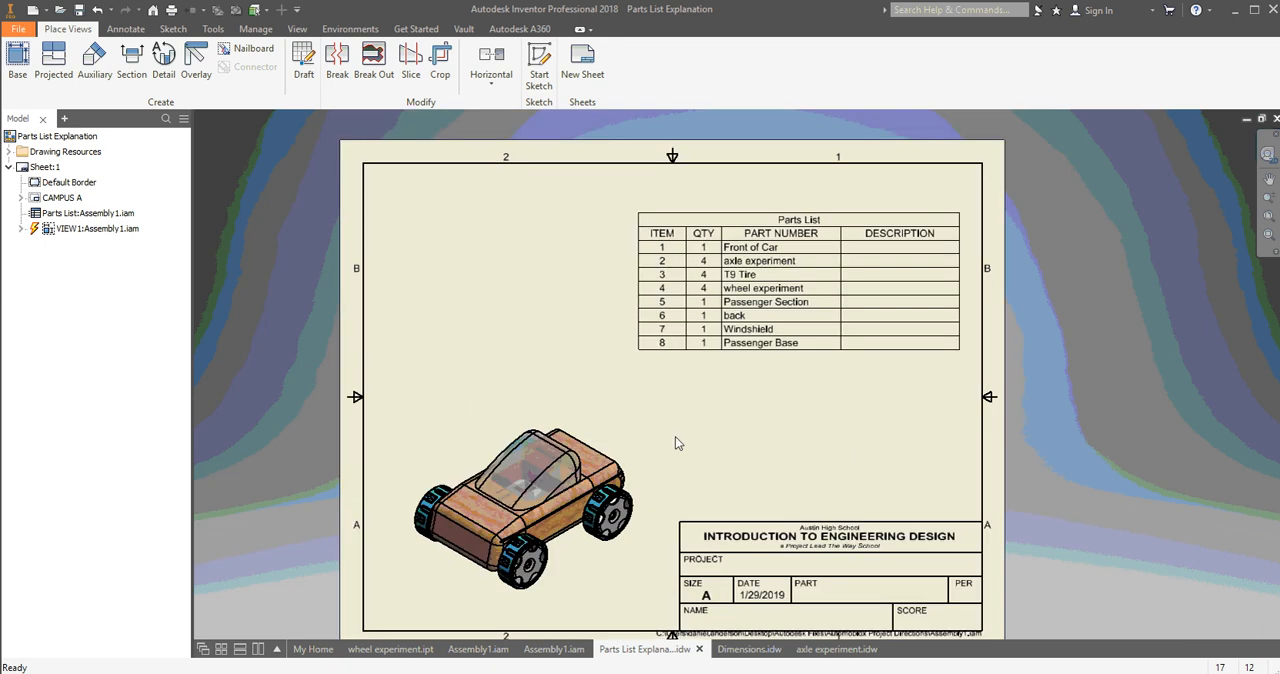
Inspect the browser entries under Sheet:1, including the CAMPUS A title block and the Assembly1 view.
click(21, 198)
click(21, 198)
click(21, 198)
click(21, 198)
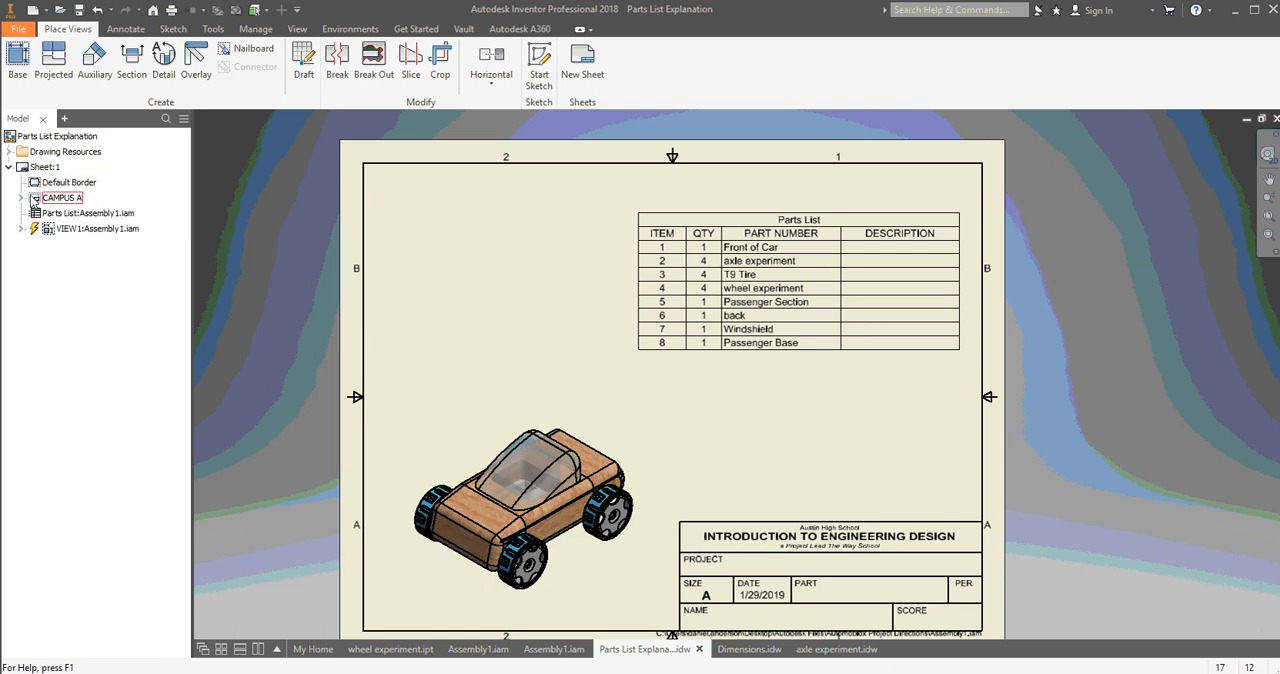
click(21, 229)
click(21, 230)
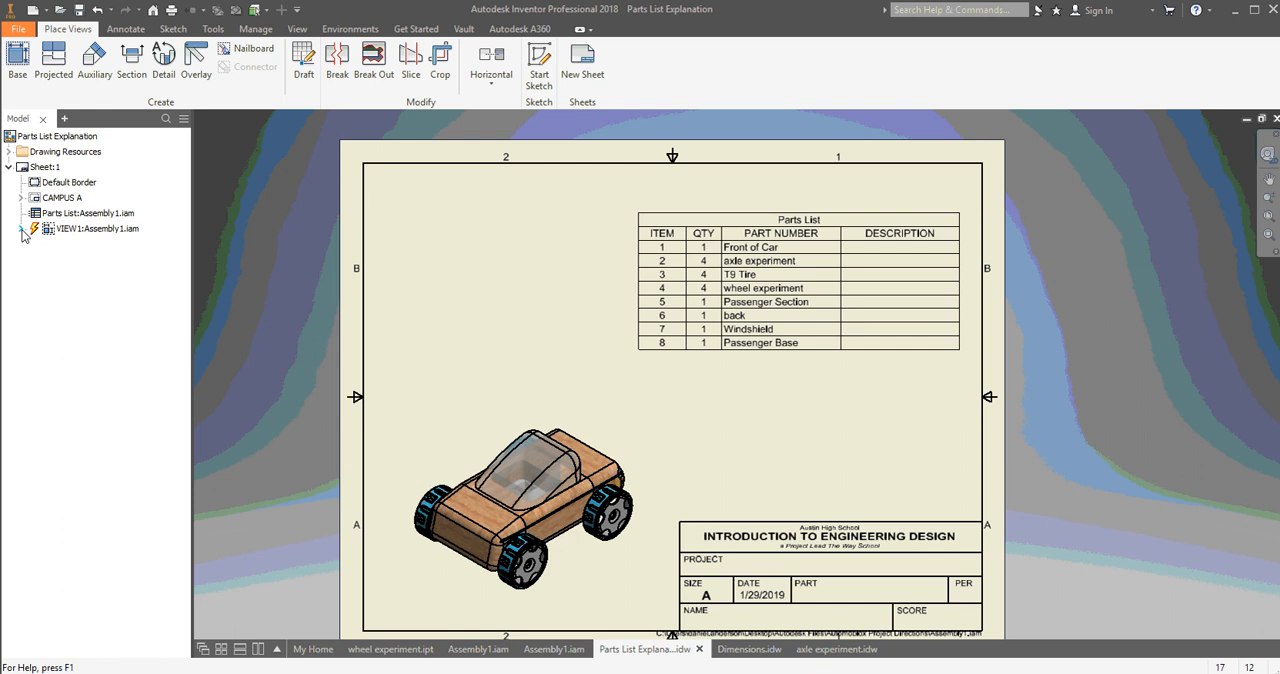
click(12, 168)
click(9, 167)
Add a new sheet from the "C size, 4 view" sheet format in the drawing resources, accepting the offered component.
click(9, 152)
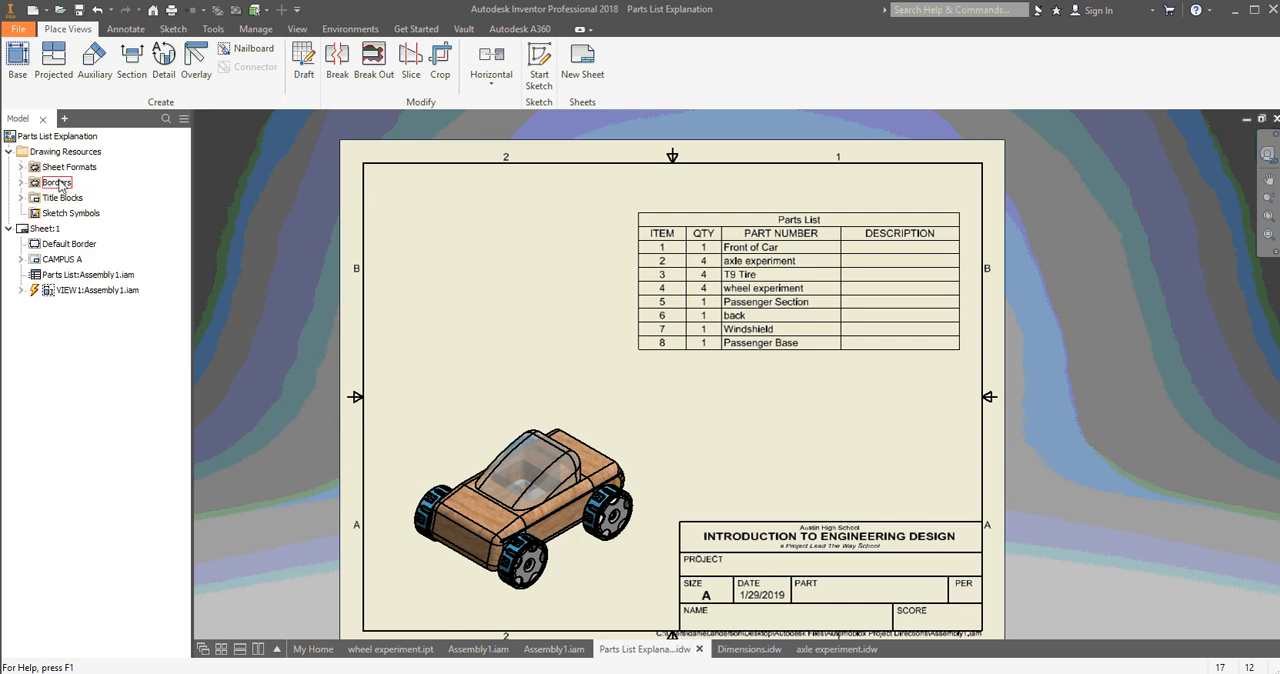
click(21, 168)
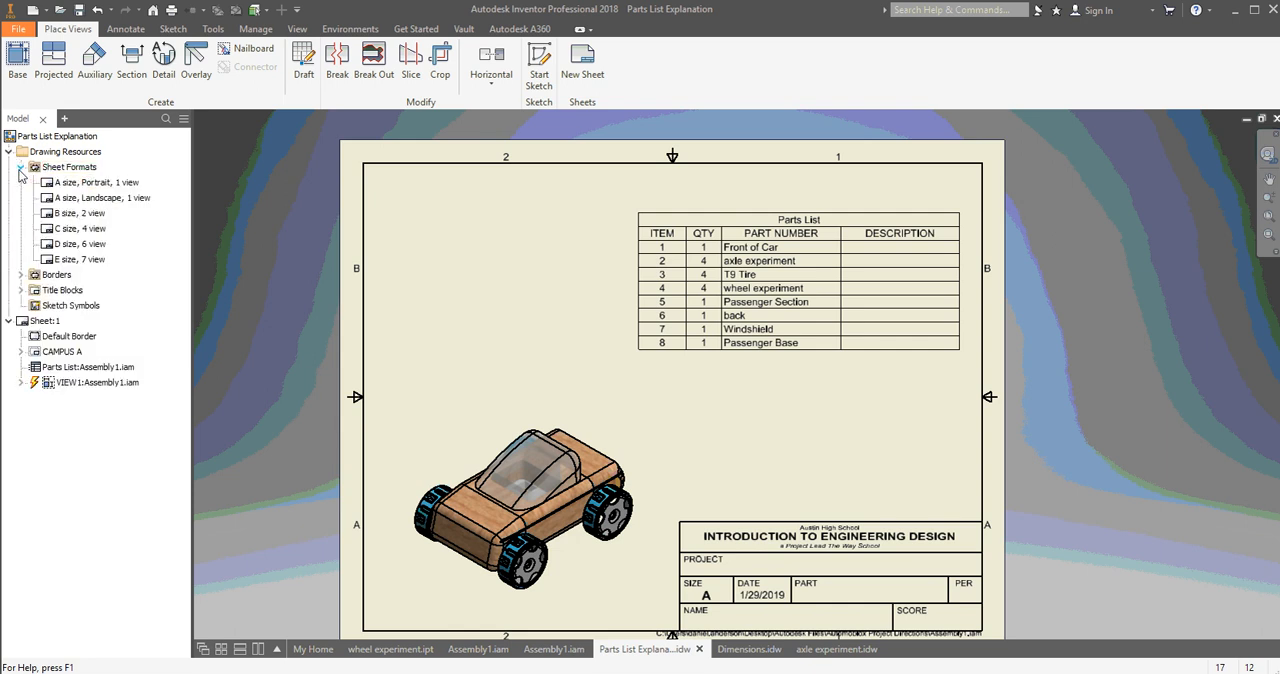
click(92, 214)
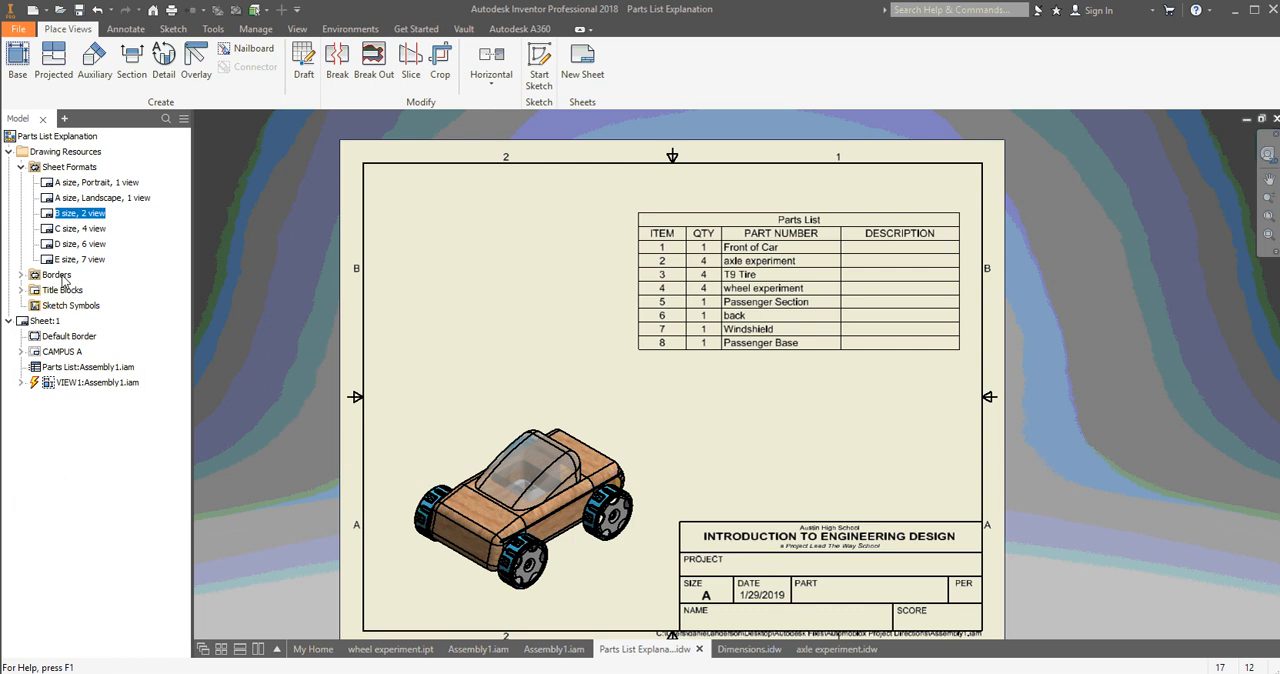
click(62, 230)
click(62, 231)
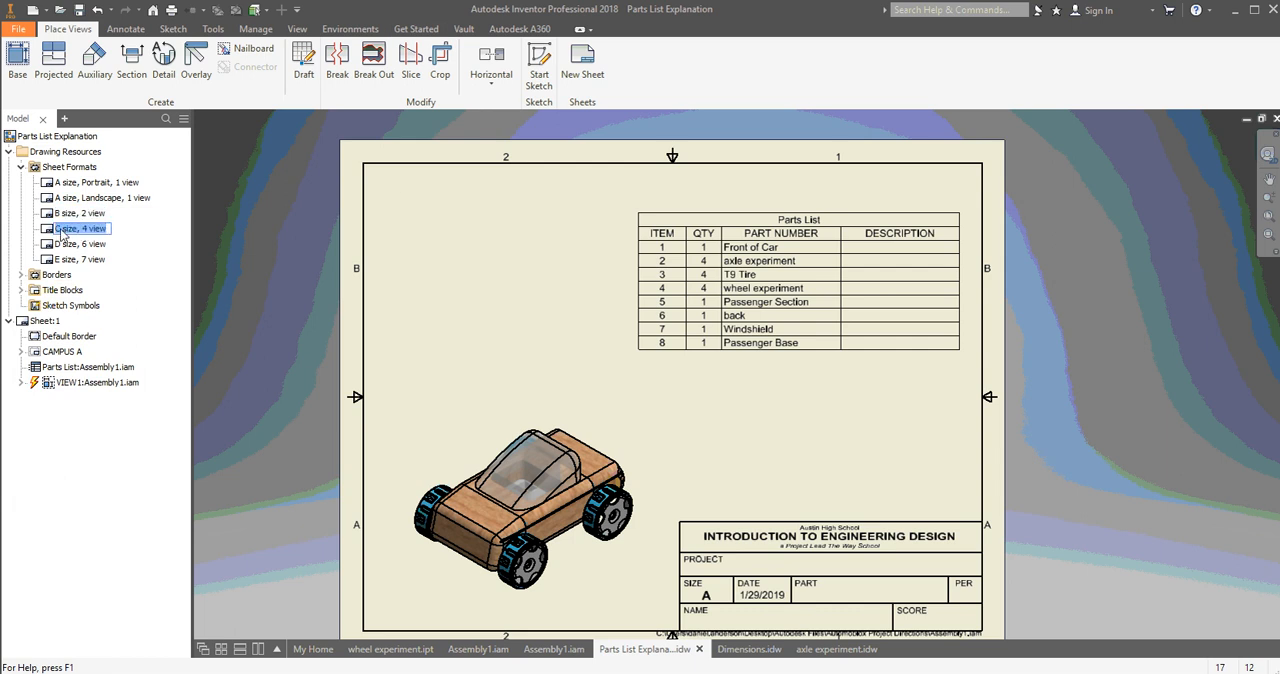
double_click(49, 231)
click(297, 187)
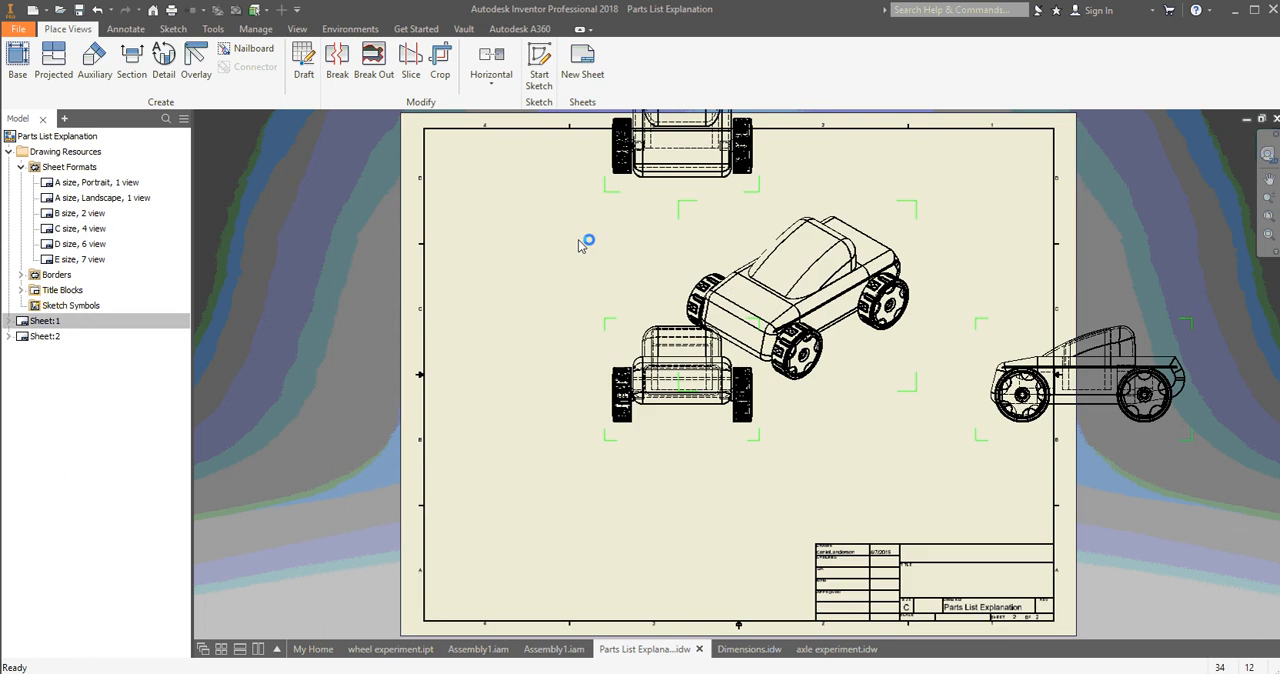
Rearrange the C size sheet's views: front view toward the lower-left corner, plan view lower, and side view closer to the sheet.
scroll(774, 335, up, 2)
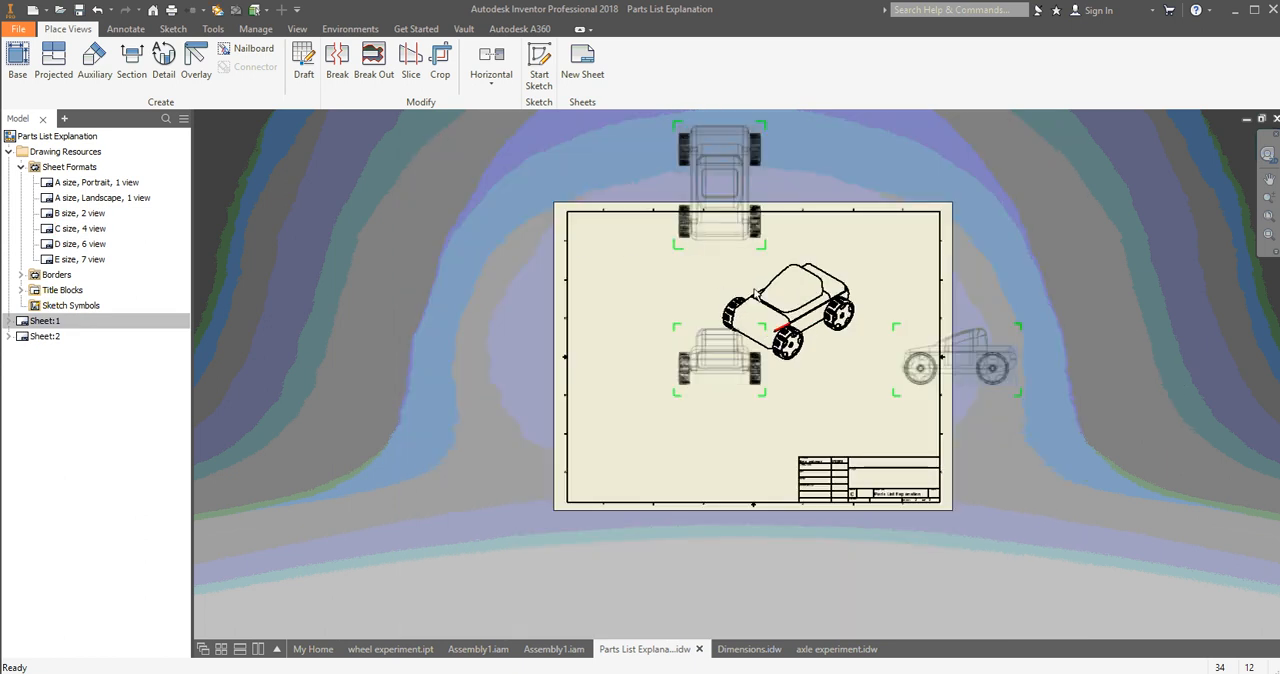
scroll(832, 335, up, 2)
scroll(726, 345, down, 3)
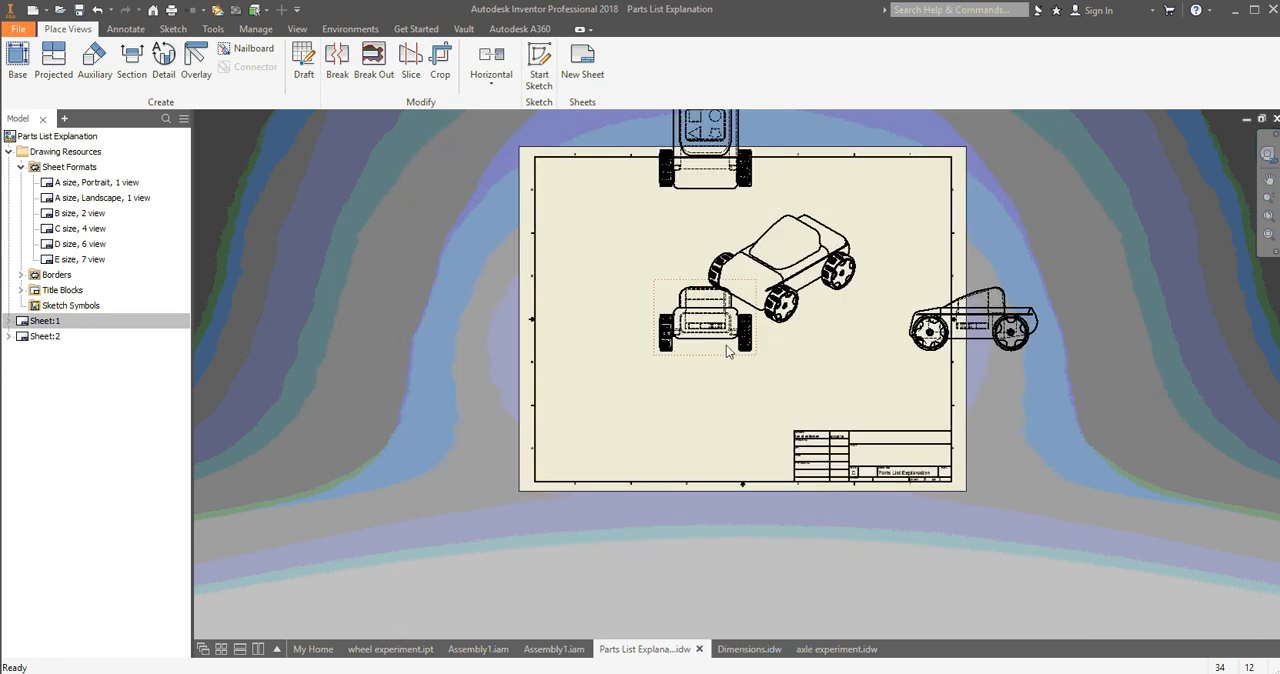
drag(675, 372, 578, 432)
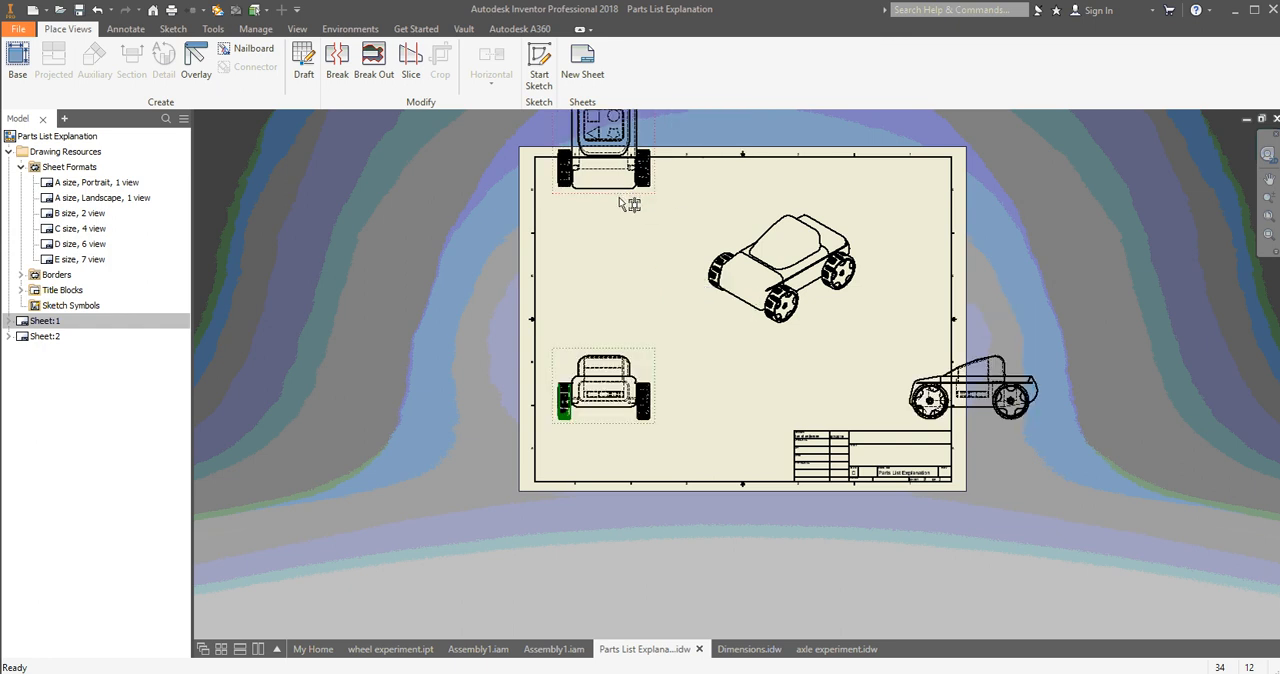
drag(619, 200, 617, 258)
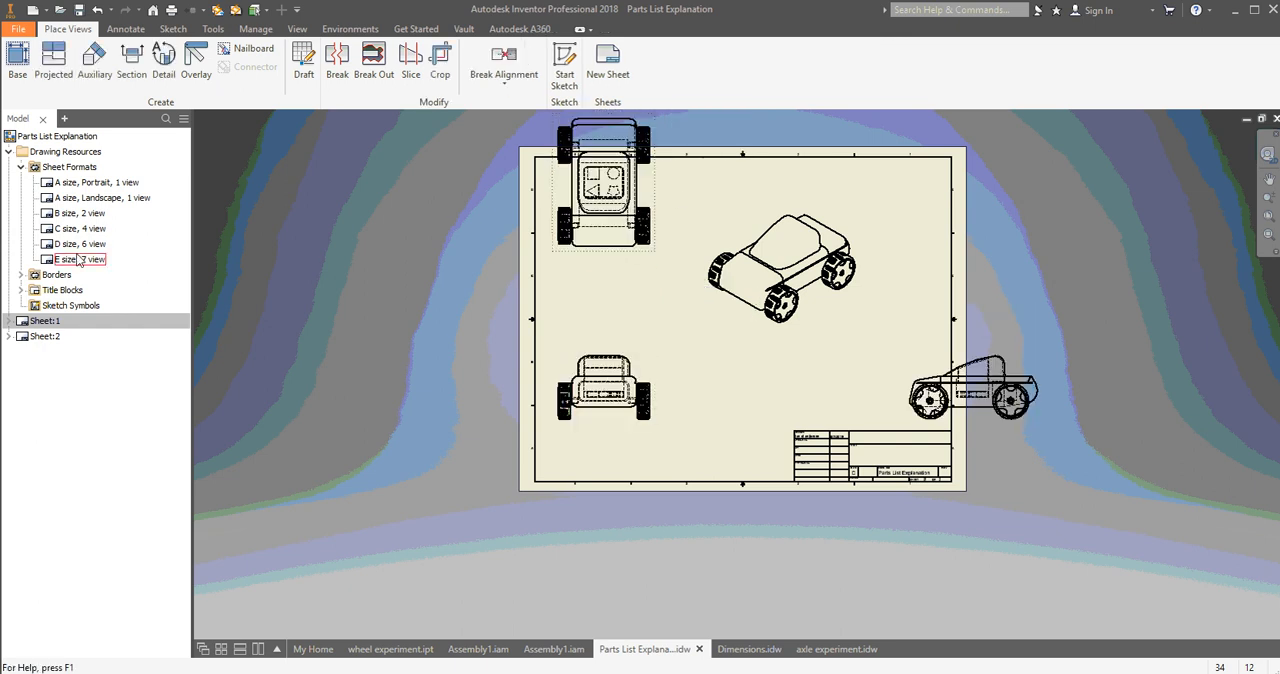
drag(978, 425, 908, 440)
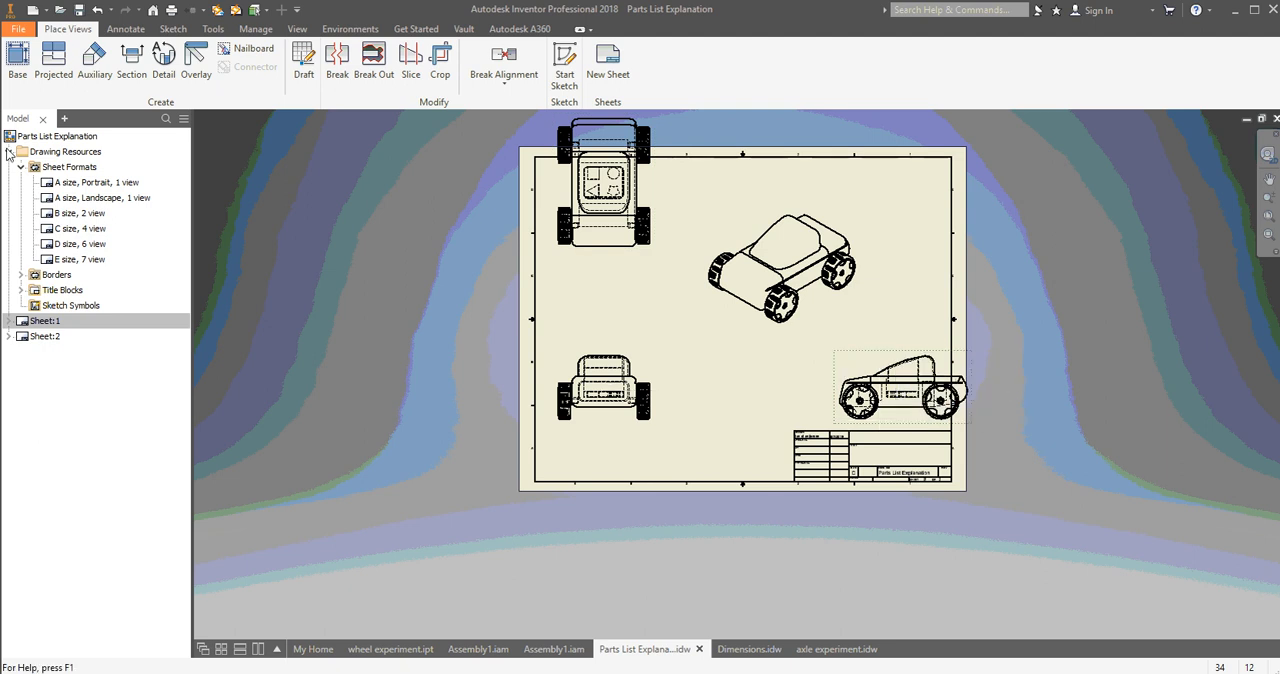
Add another sheet from the "A size, Landscape, 1 view" format with the offered component, and look over its title block.
double_click(99, 198)
click(282, 191)
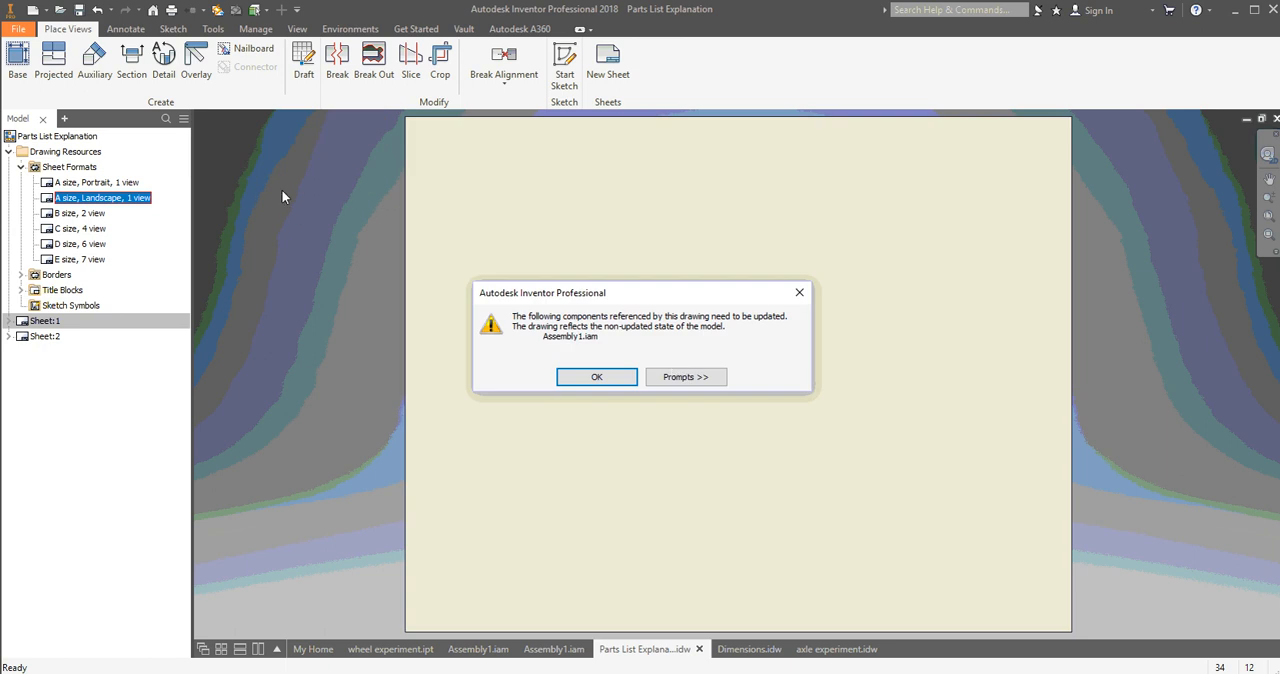
click(592, 376)
scroll(738, 336, down, 2)
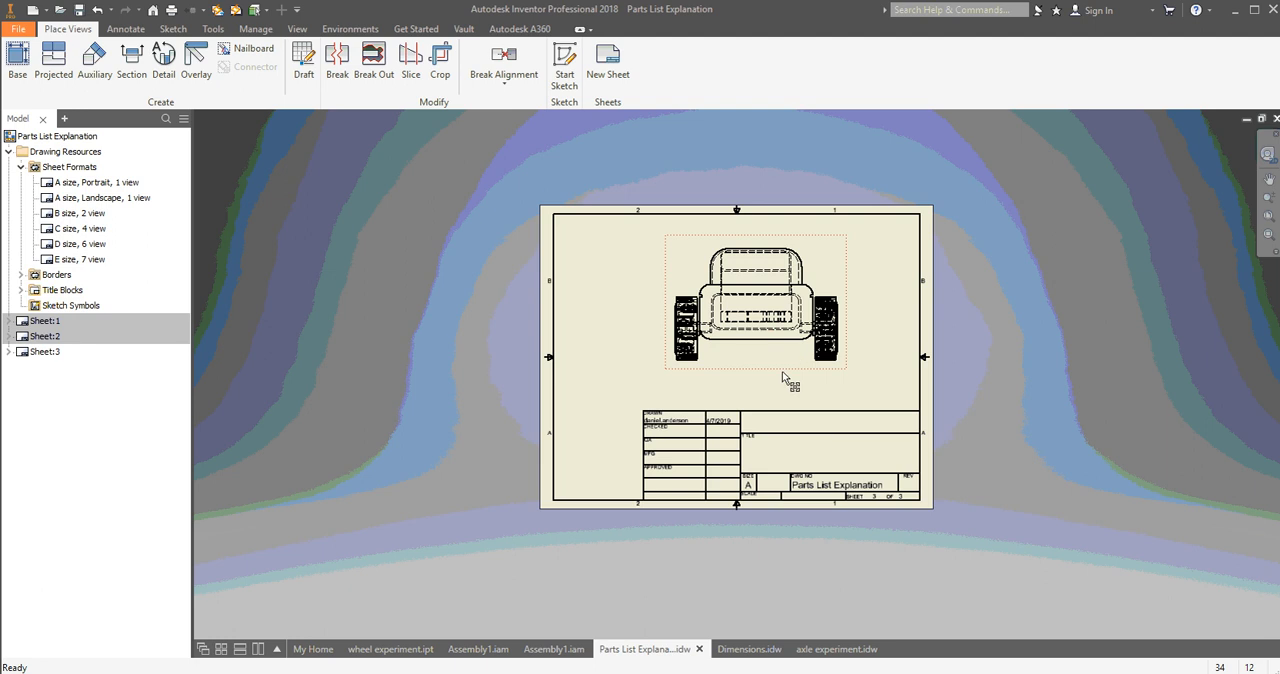
scroll(784, 378, up, 2)
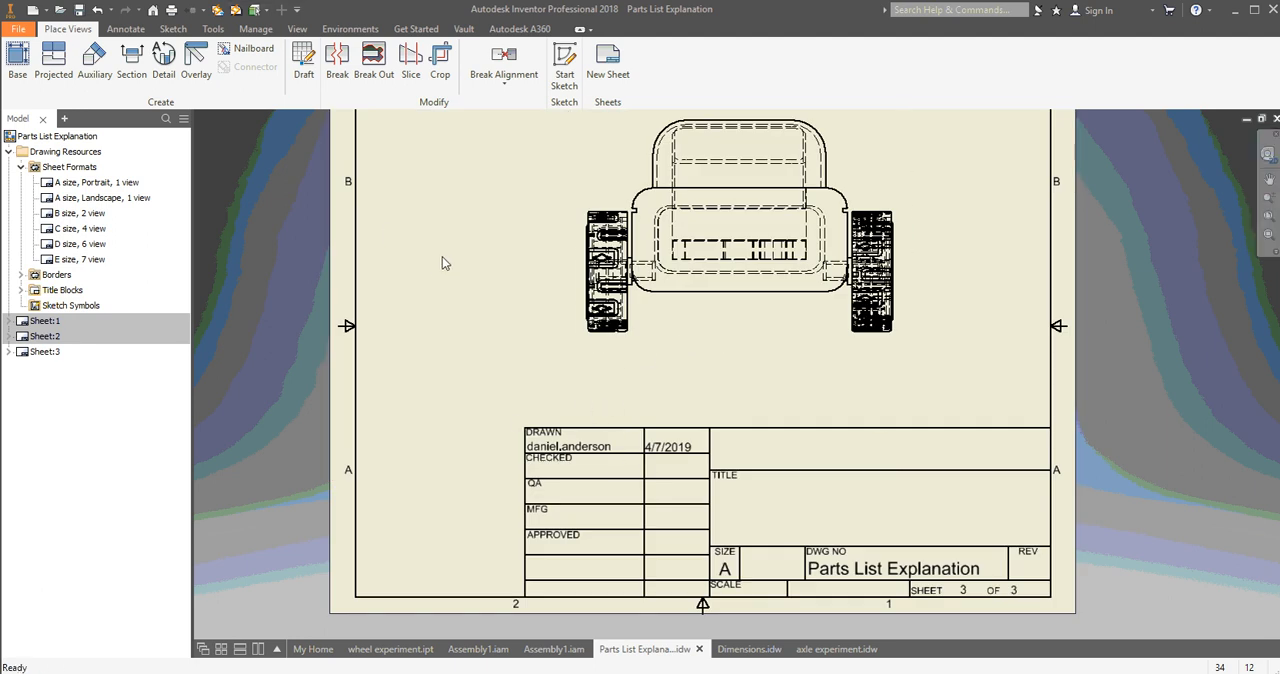
scroll(485, 283, down, 2)
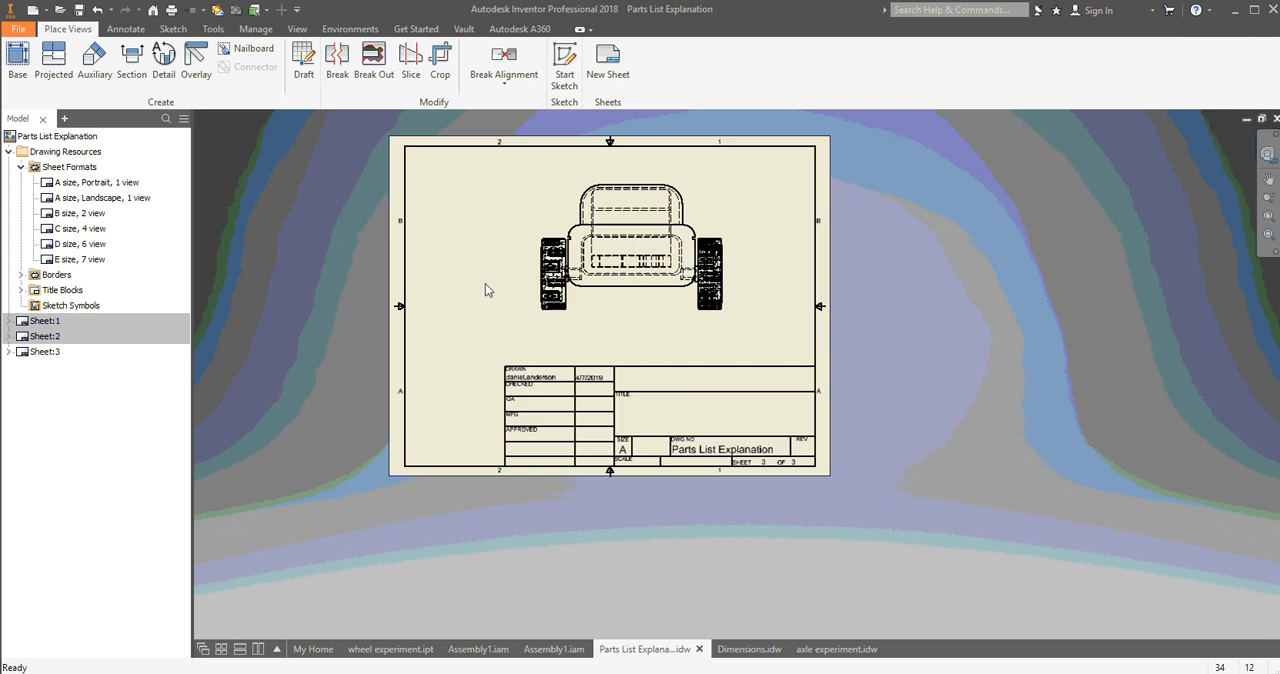
scroll(537, 300, down, 2)
scroll(537, 303, up, 3)
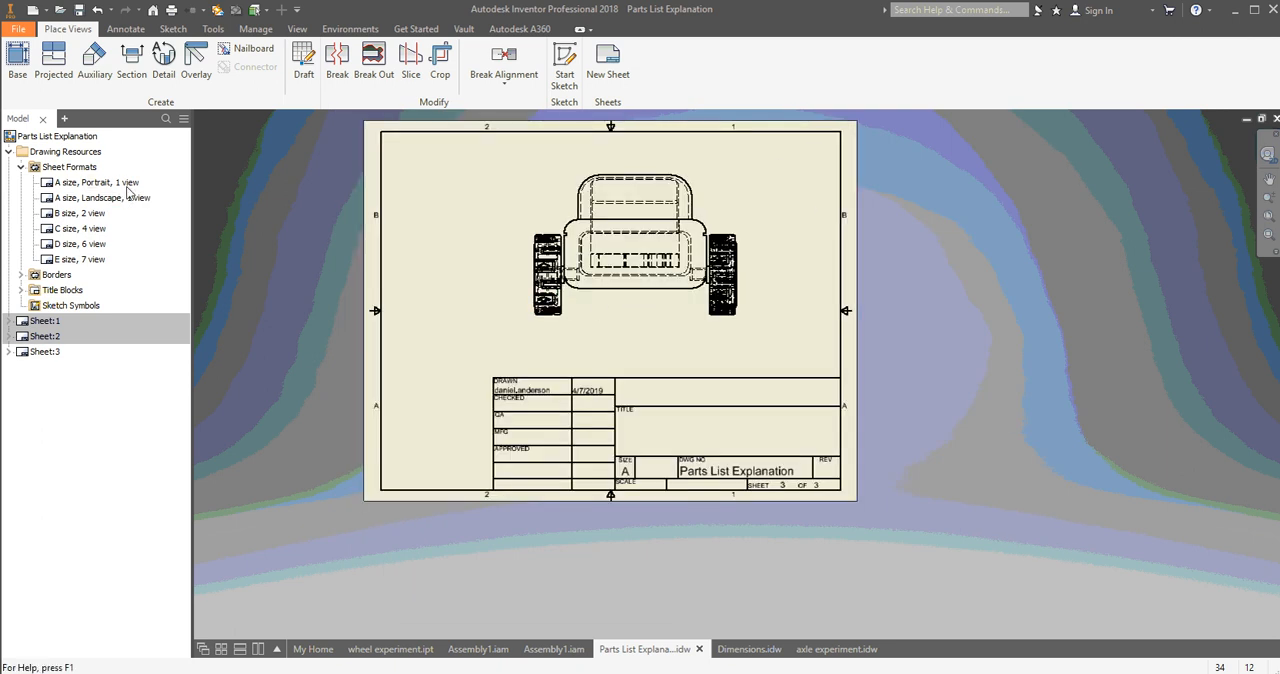
Add a sheet from the "A size, Portrait, 1 view" format with the offered component and move its car view toward the sheet's center.
click(77, 185)
double_click(77, 185)
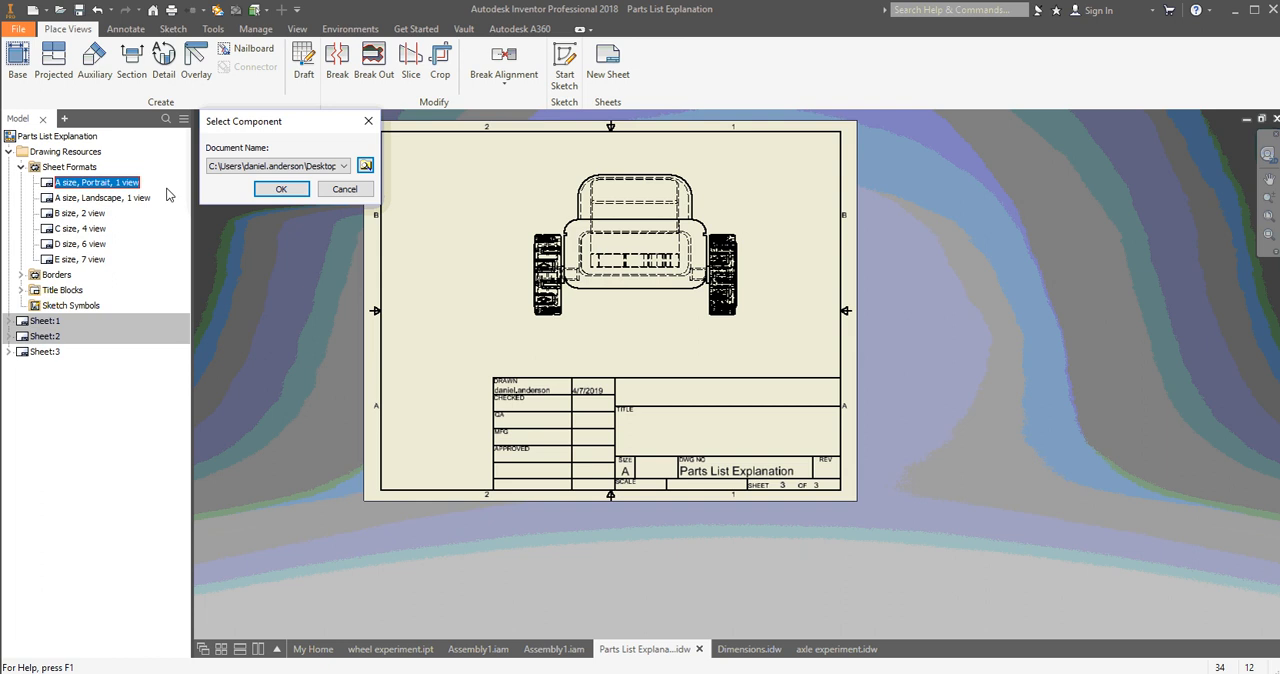
click(271, 191)
click(596, 378)
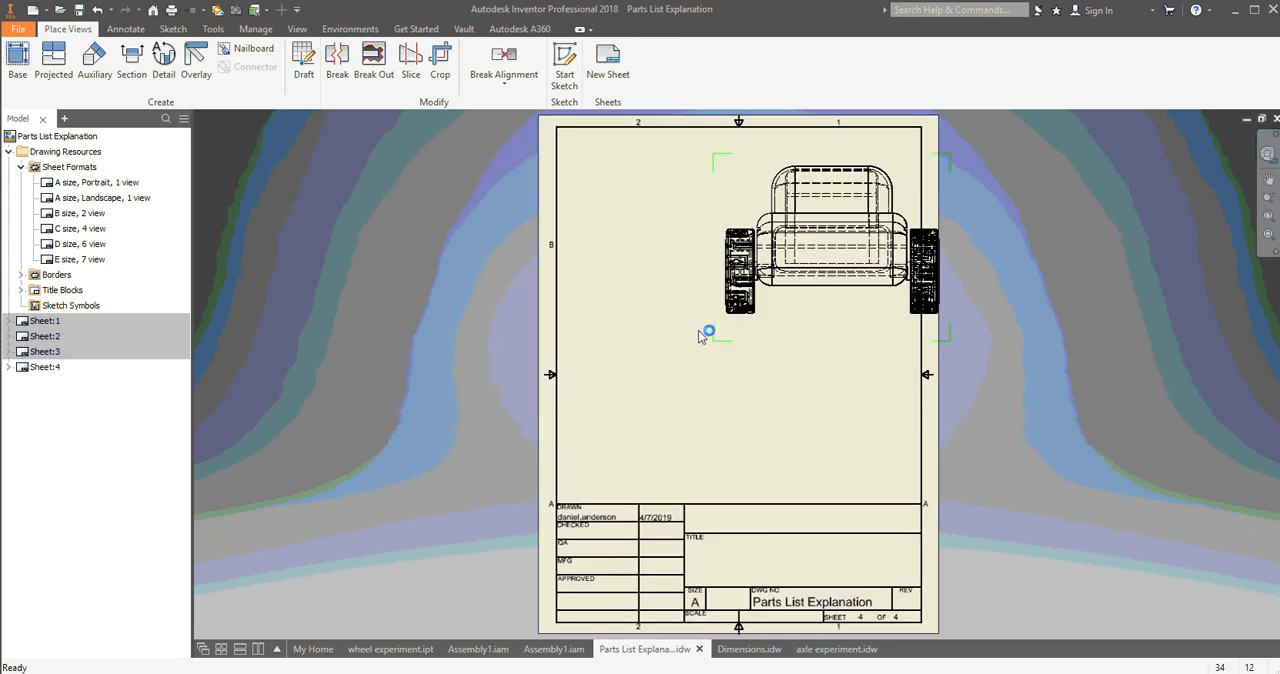
drag(814, 334, 744, 389)
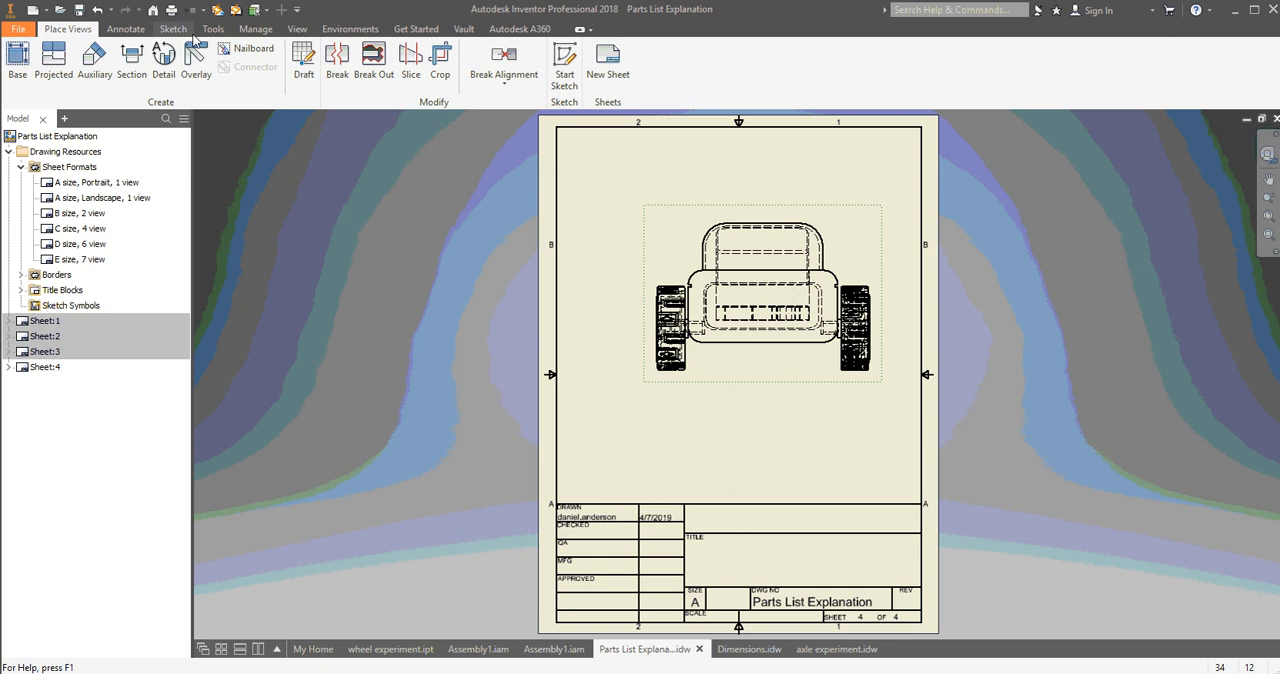